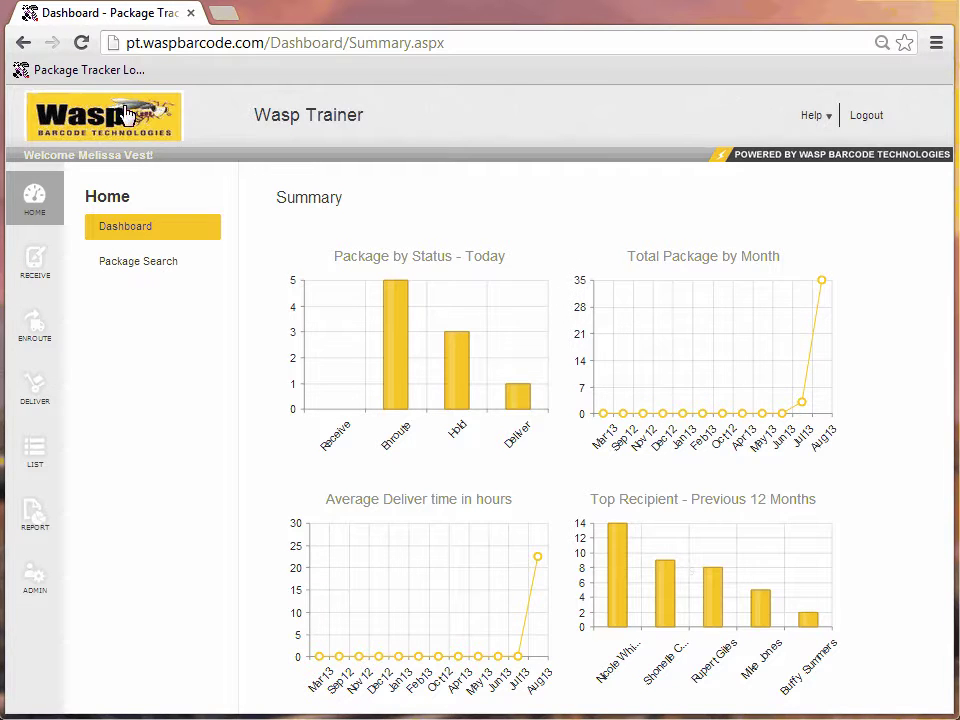
Switch from the dashboard charts to the Package Search list of all 25 packages.
click(138, 261)
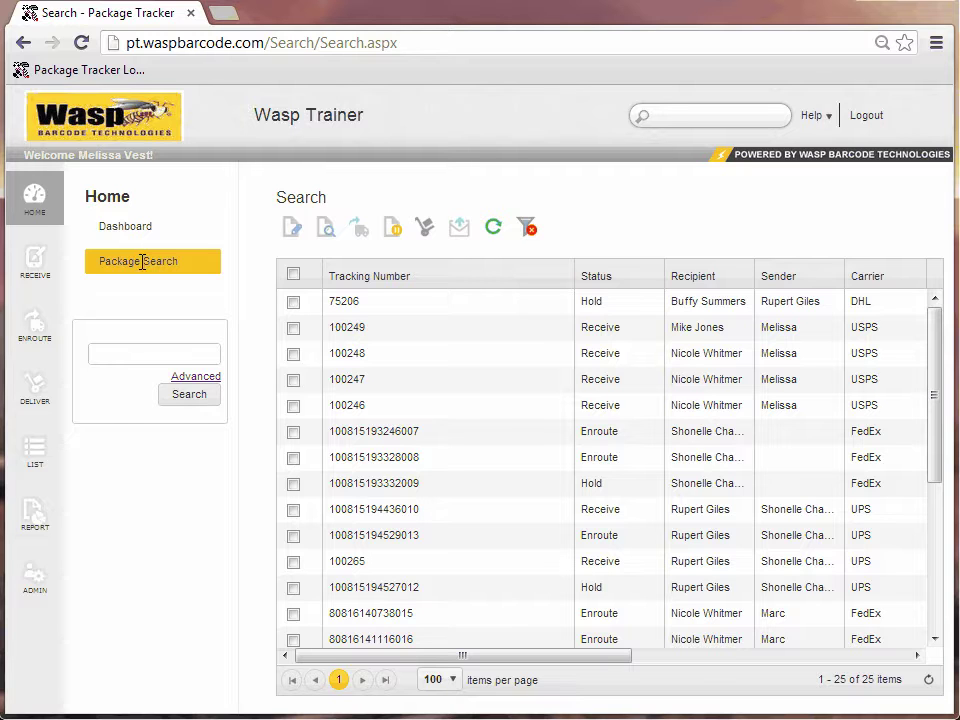
click(131, 356)
text(enrout)
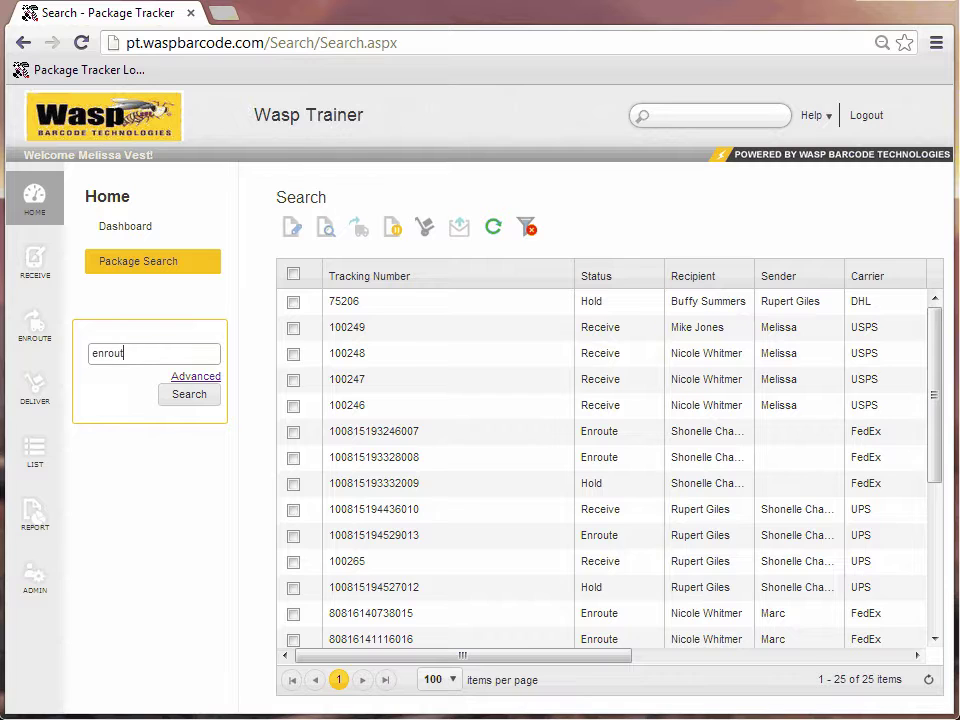
text(e)
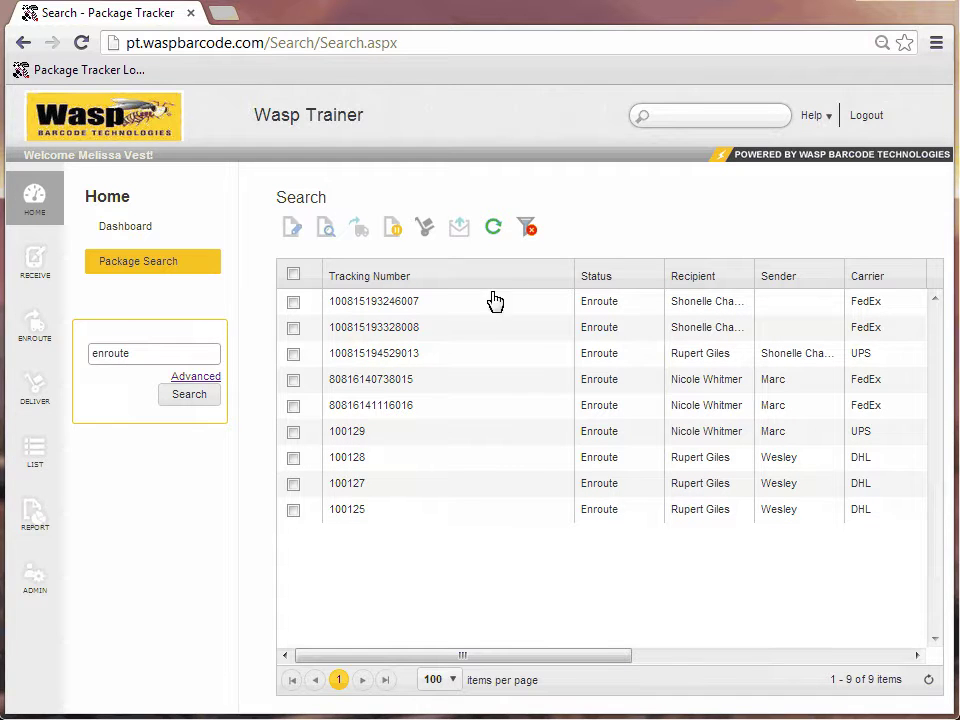
click(527, 229)
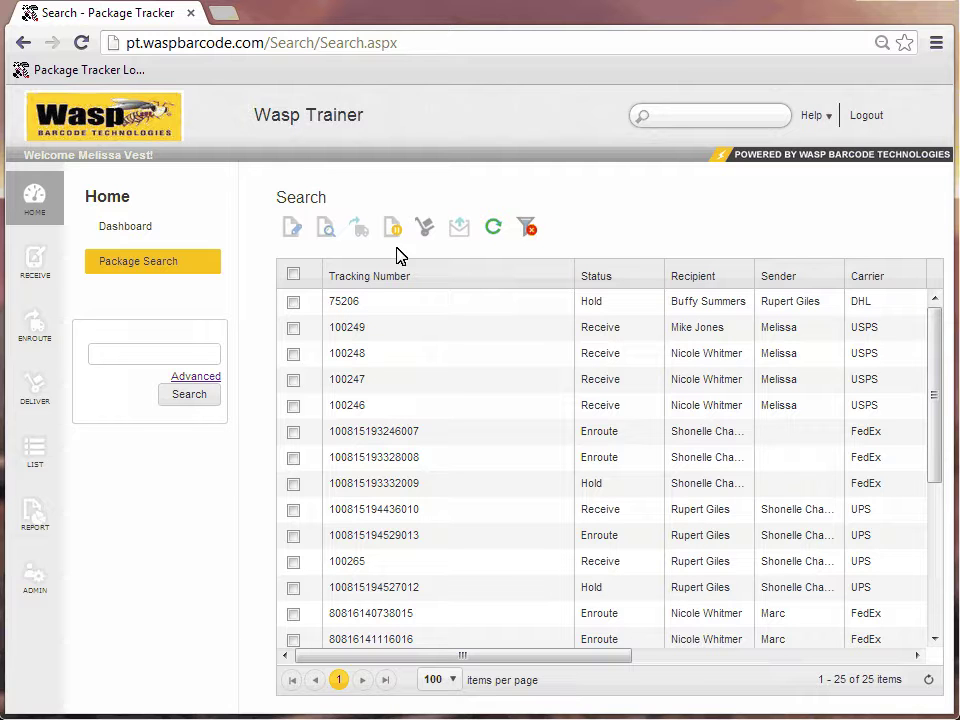
click(294, 433)
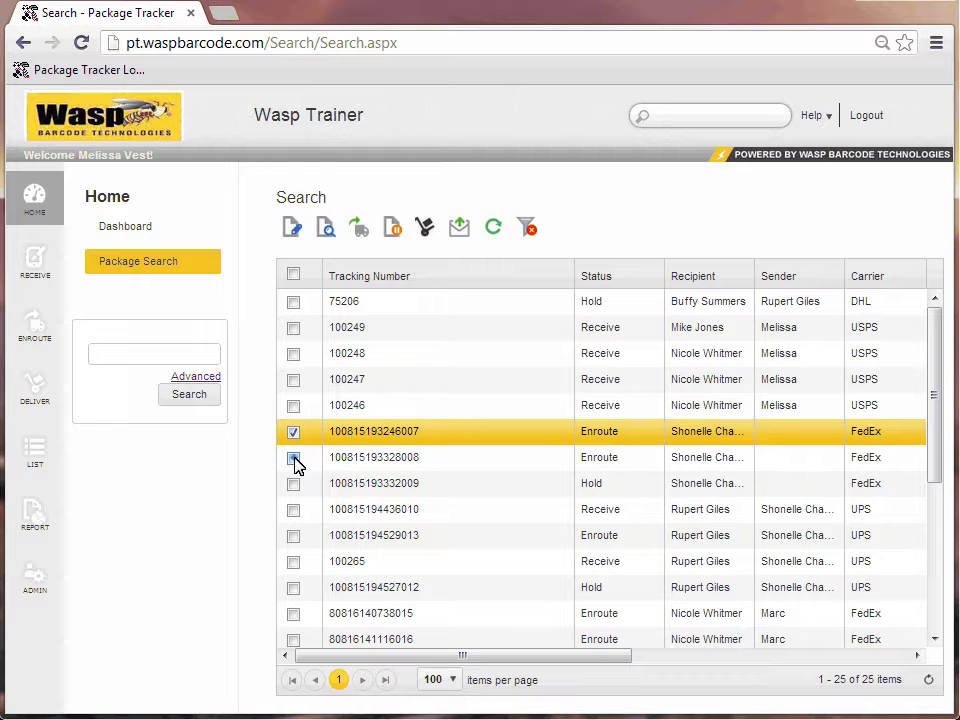
click(293, 457)
click(293, 510)
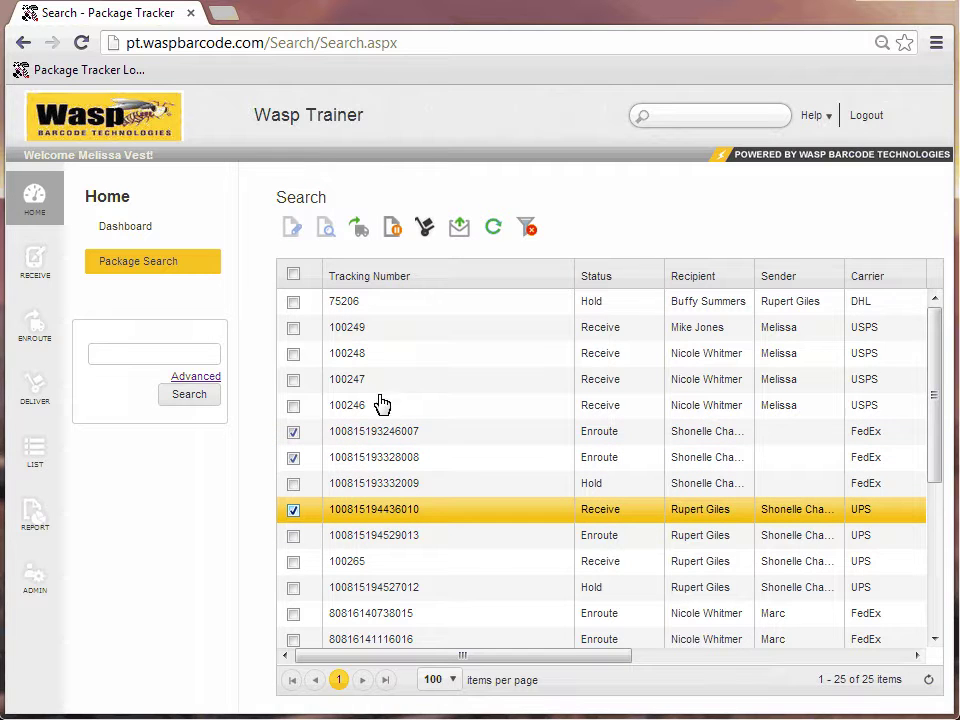
click(393, 229)
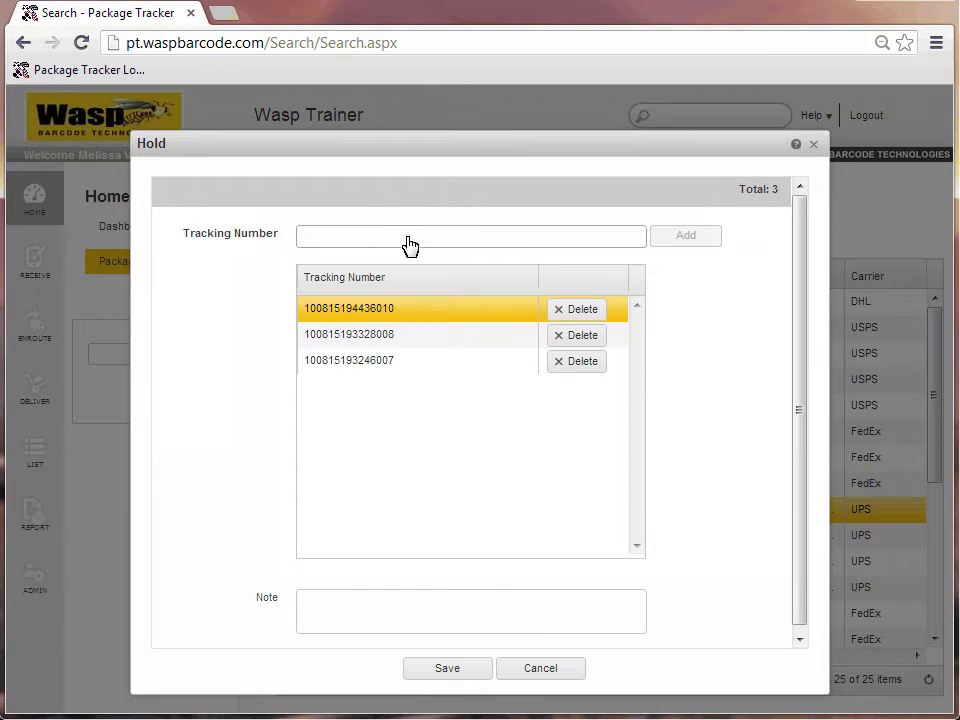
click(446, 672)
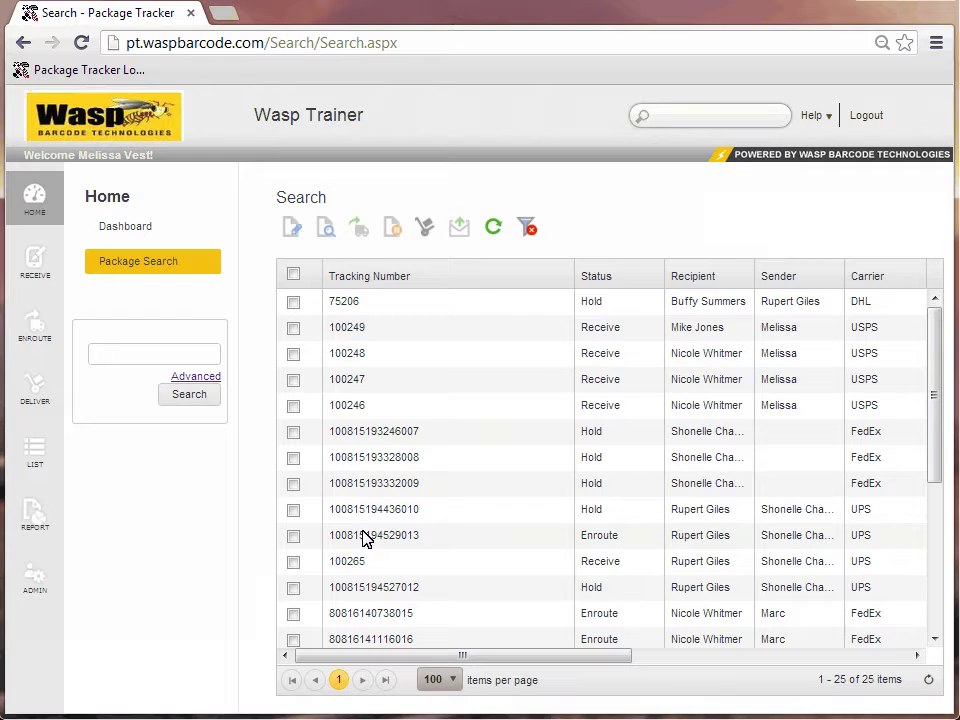
double_click(362, 433)
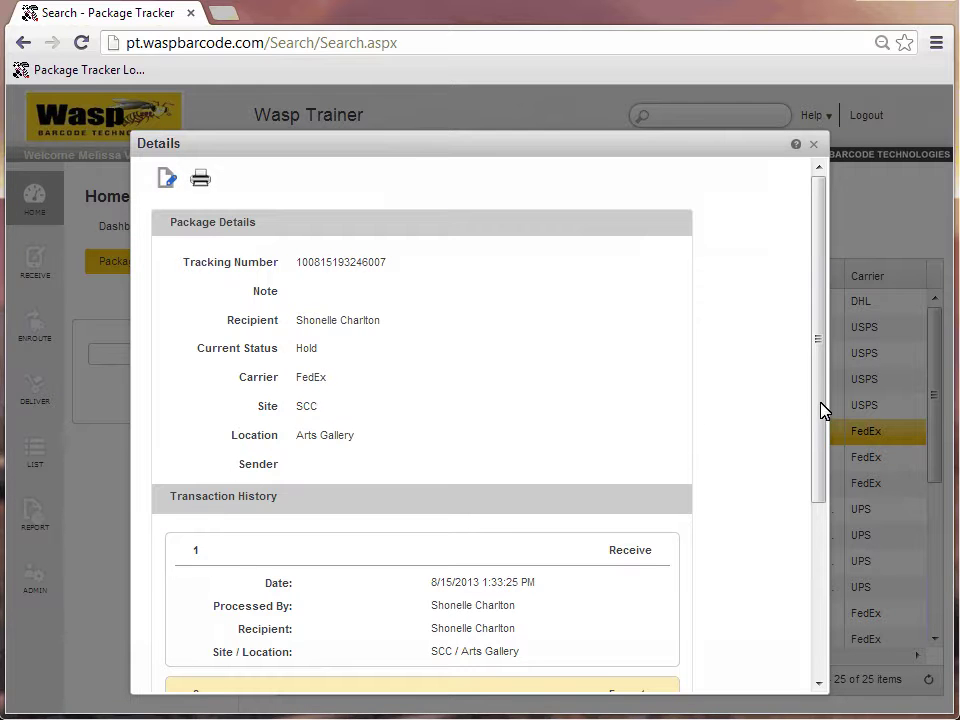
scroll(820, 410, down, 3)
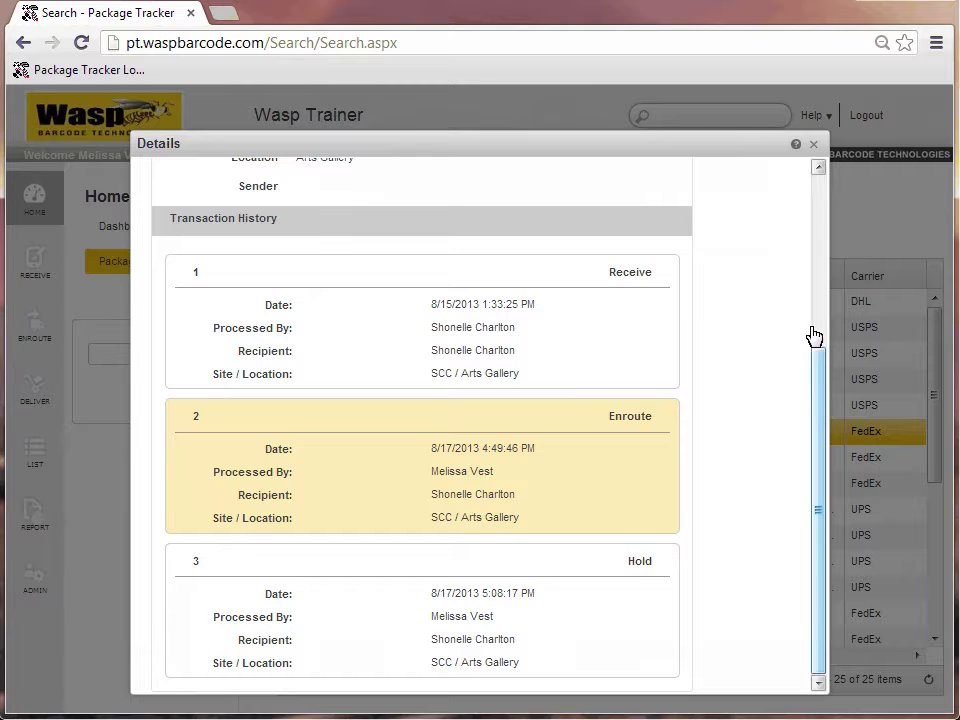
click(813, 145)
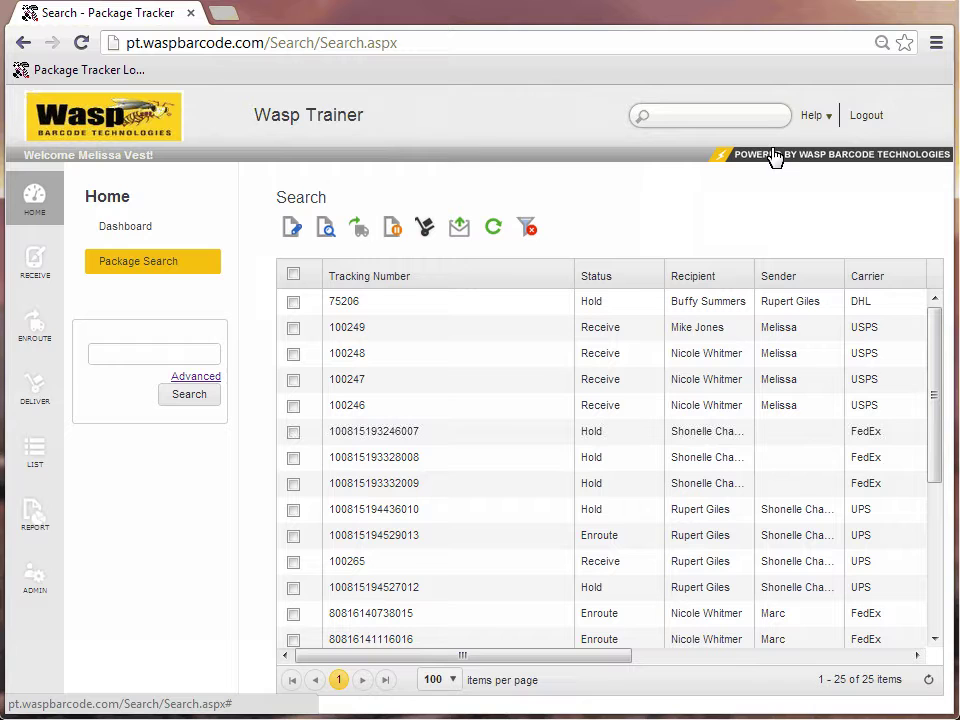
click(193, 377)
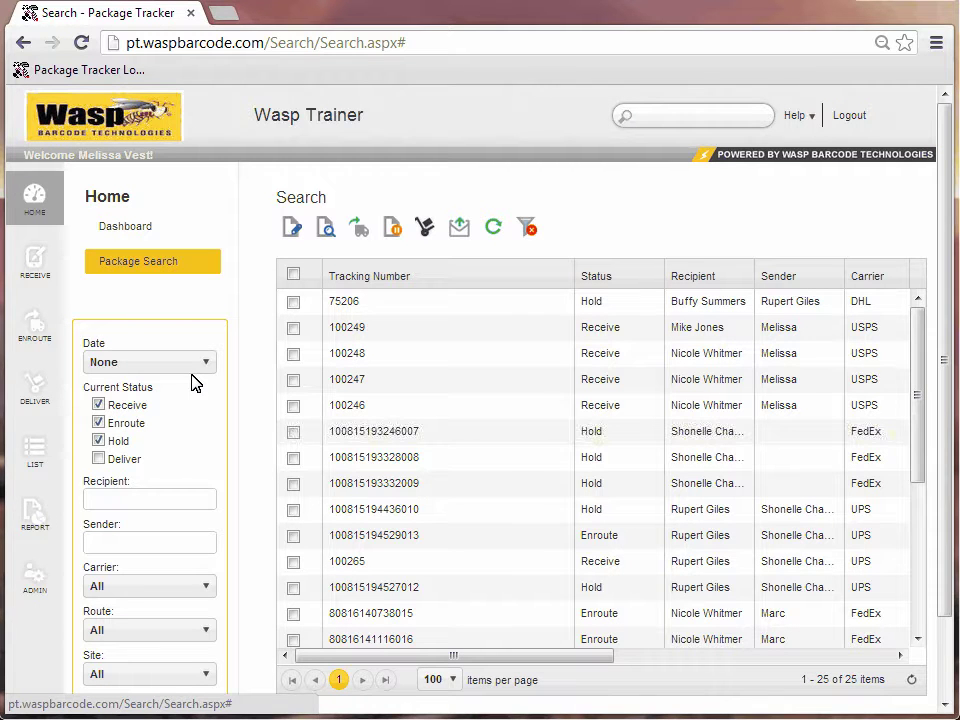
click(98, 458)
scroll(96, 467, down, 1)
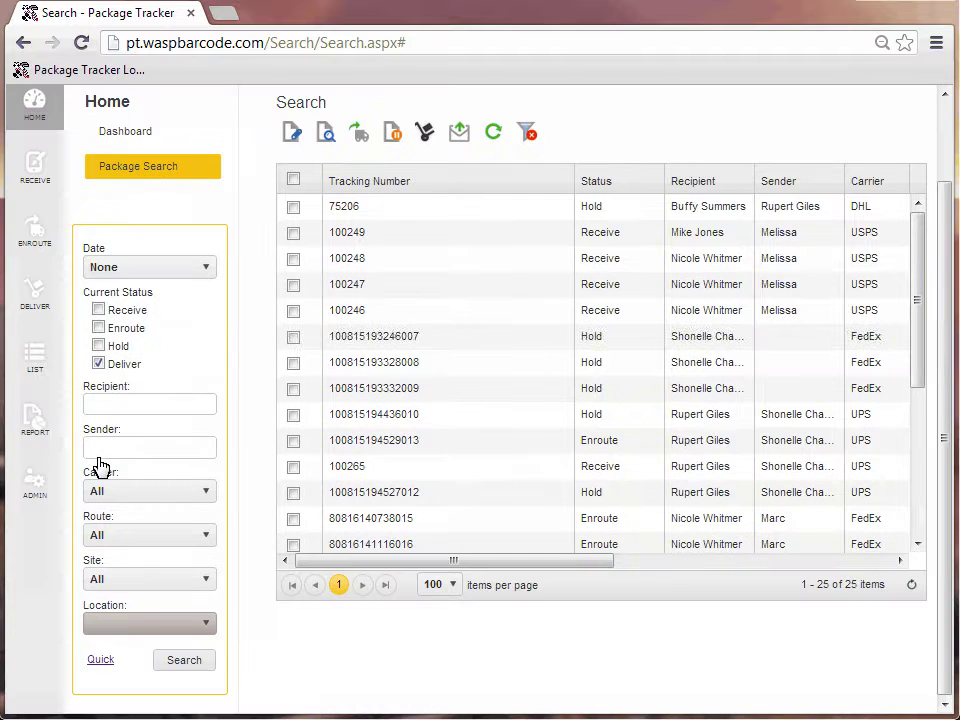
click(185, 658)
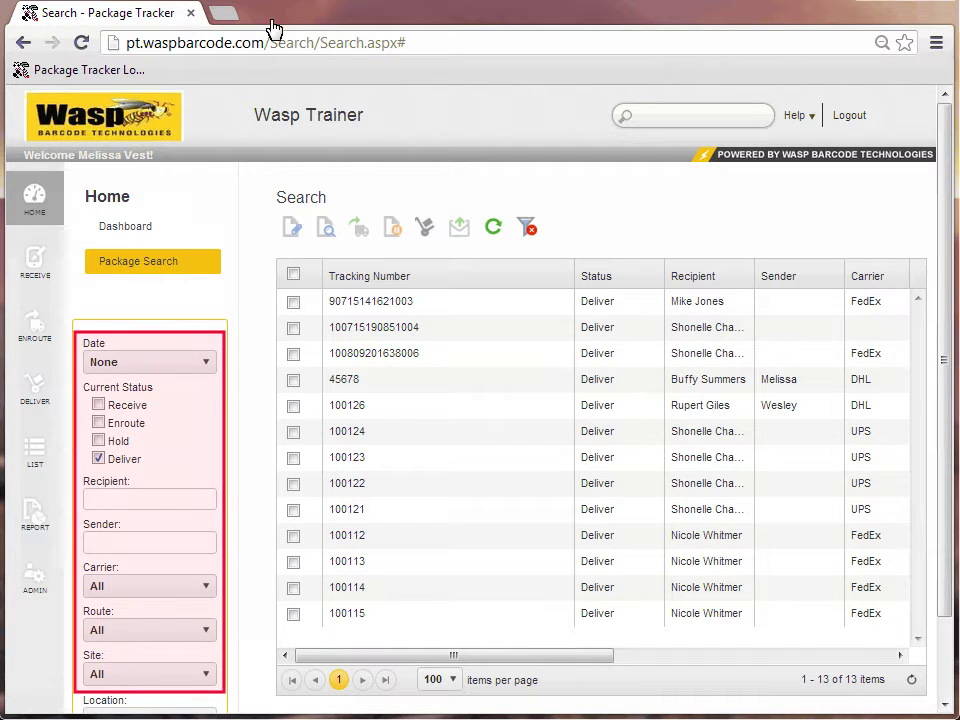
click(527, 229)
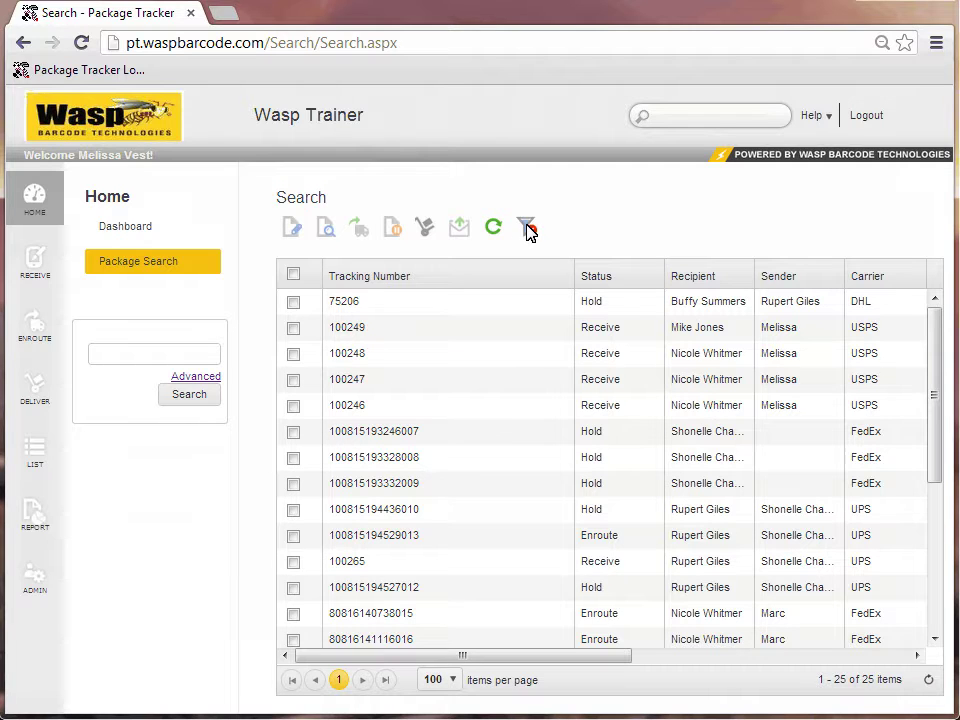
click(293, 328)
click(293, 353)
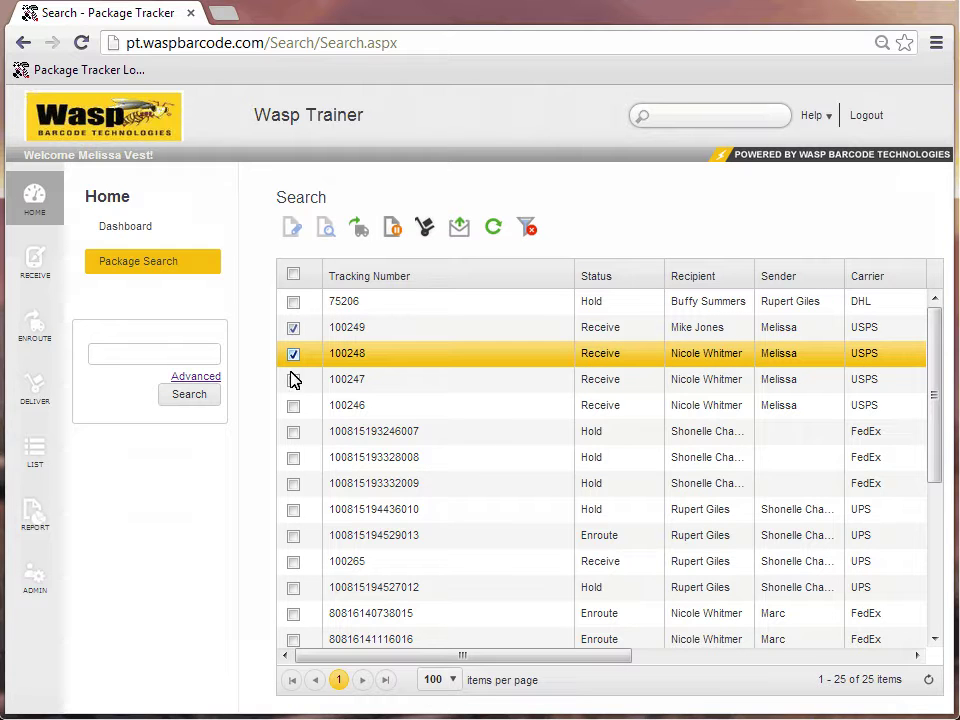
click(293, 381)
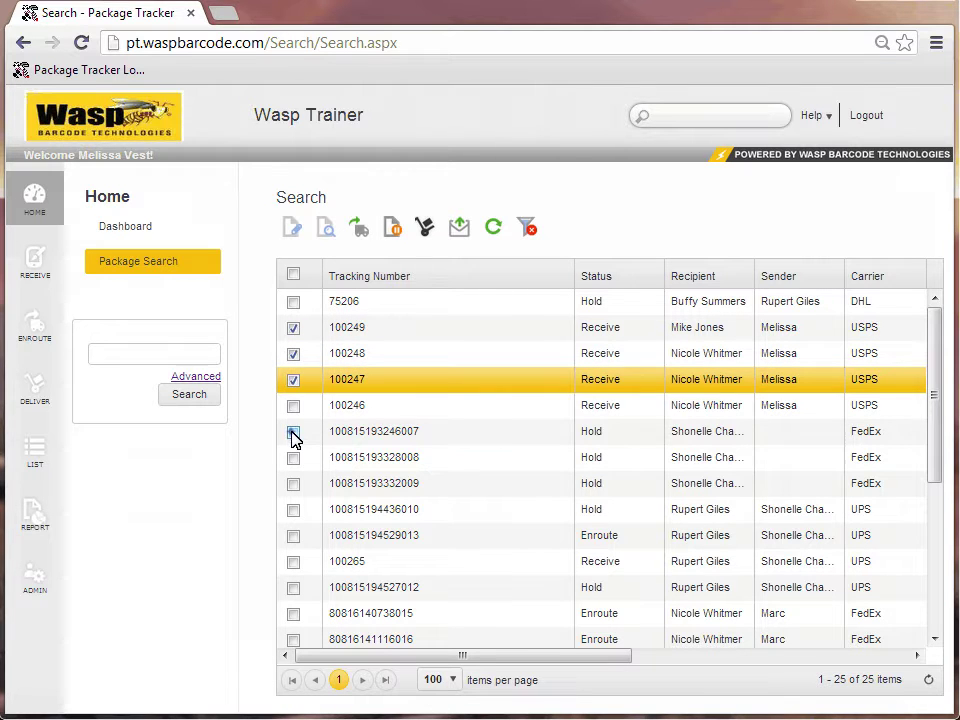
click(293, 432)
click(293, 458)
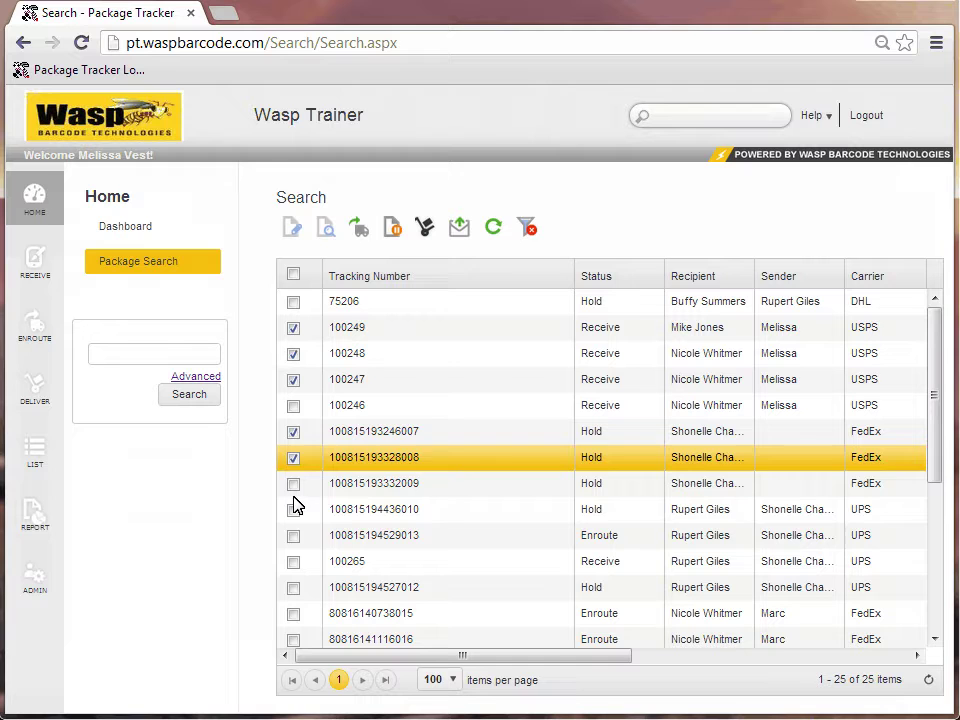
click(293, 509)
click(293, 535)
click(293, 561)
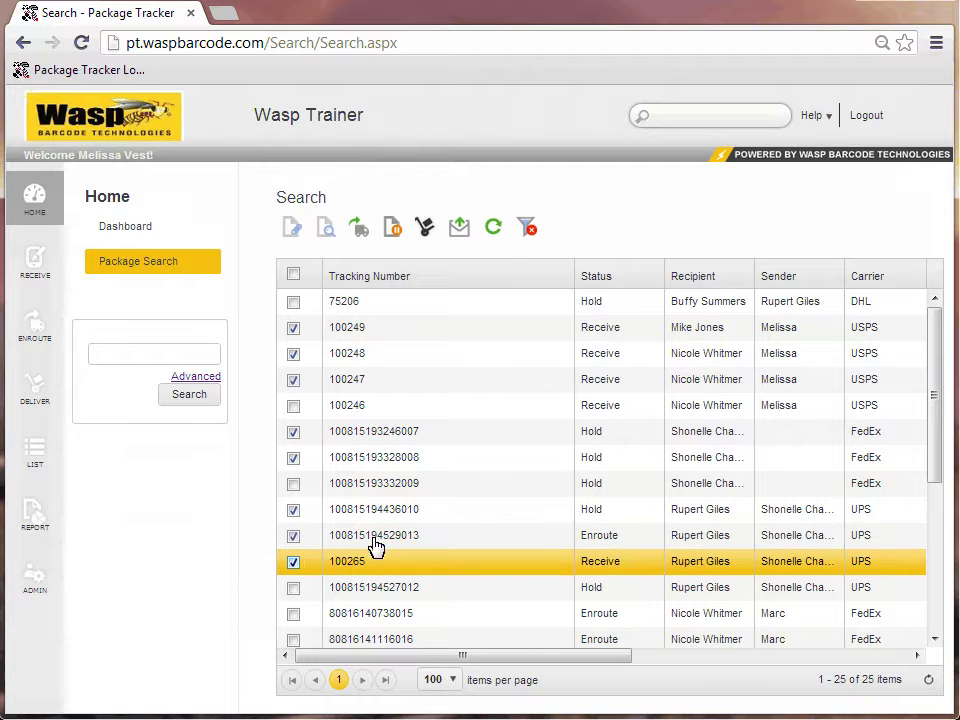
Send the email notification, confirm the Emailed column reads Yes, then go to Admin settings.
click(459, 229)
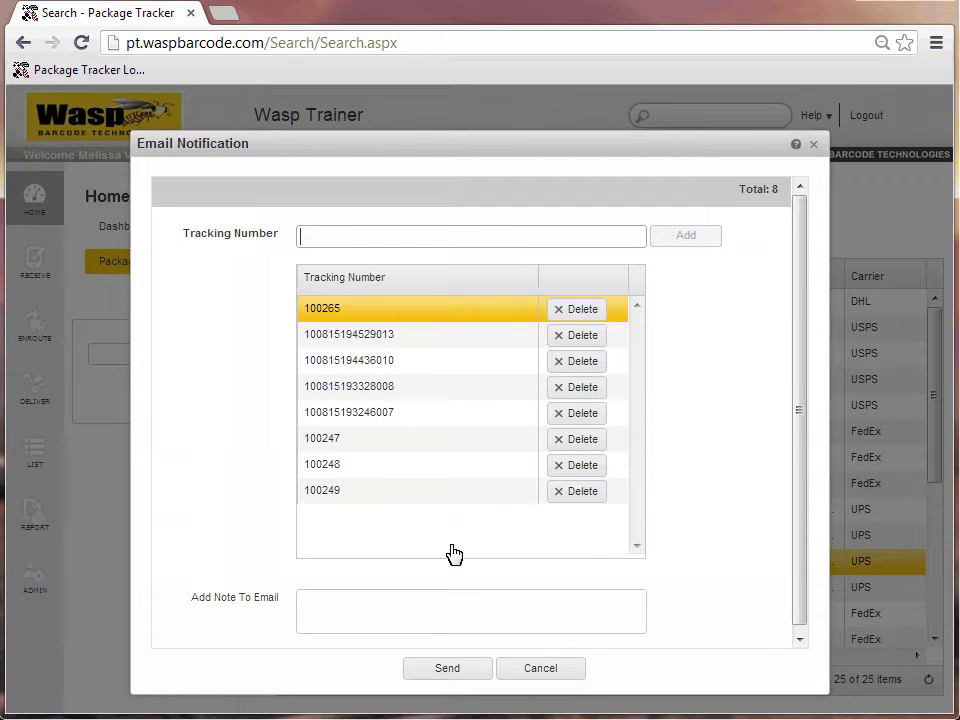
click(447, 670)
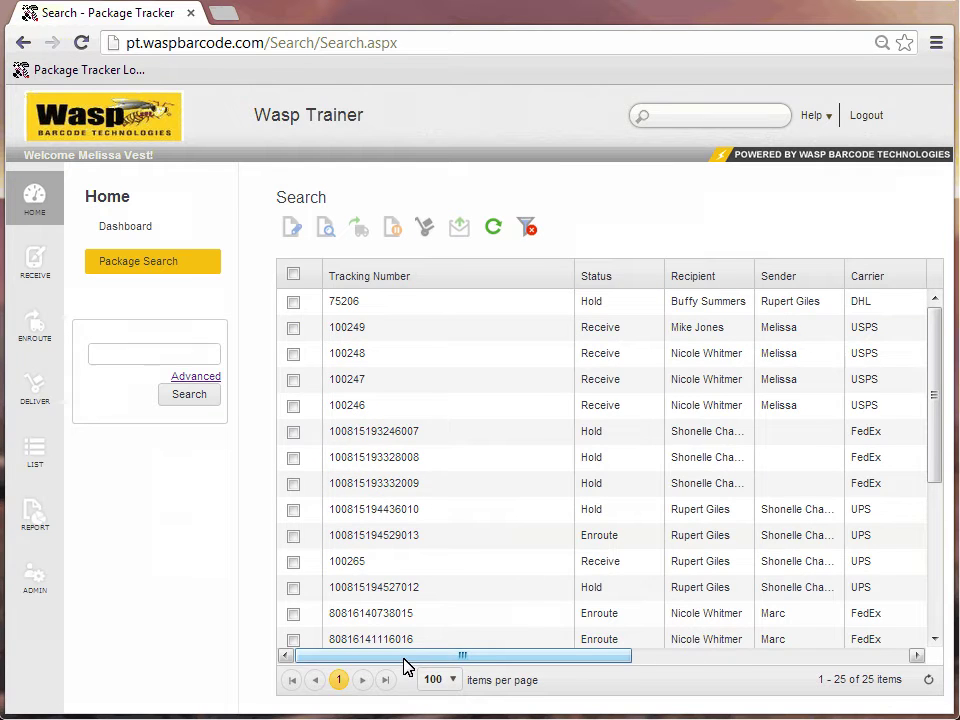
drag(420, 656, 623, 656)
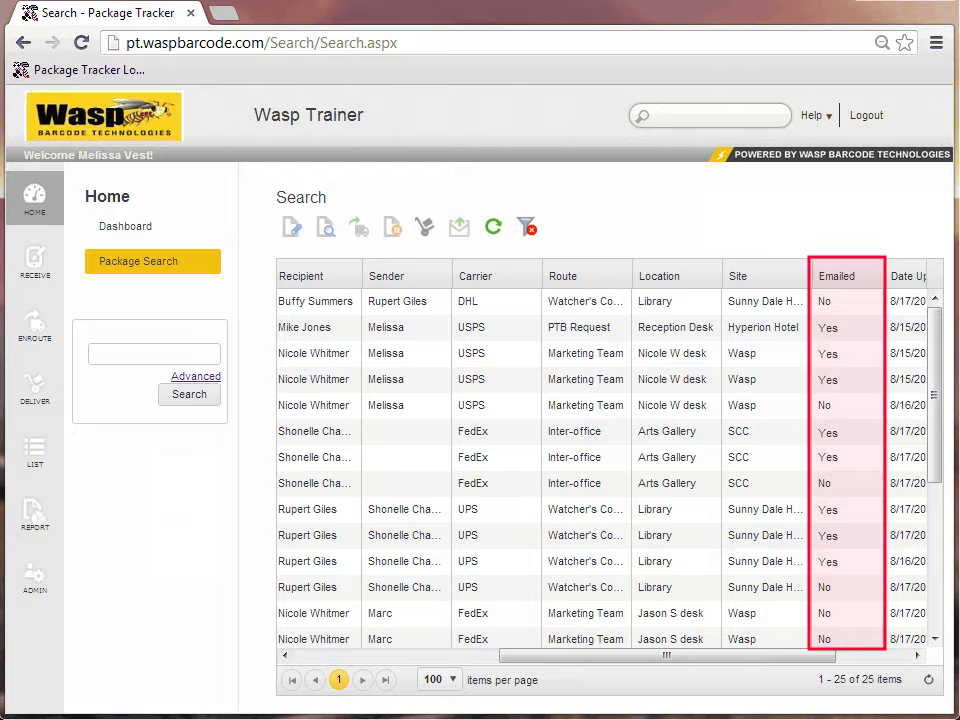
drag(504, 657, 302, 657)
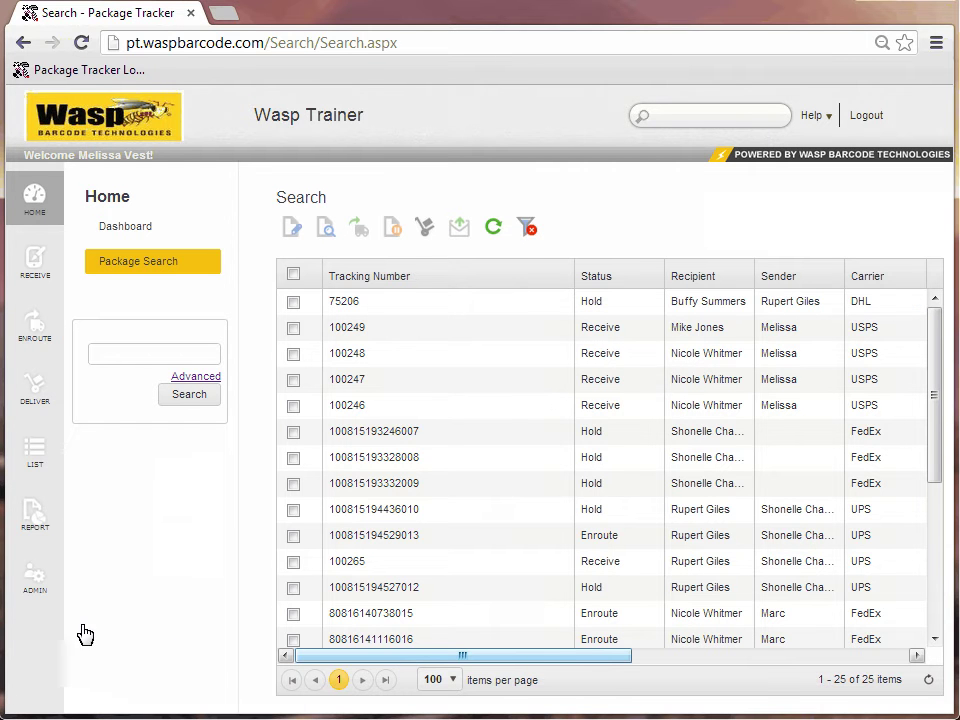
click(34, 577)
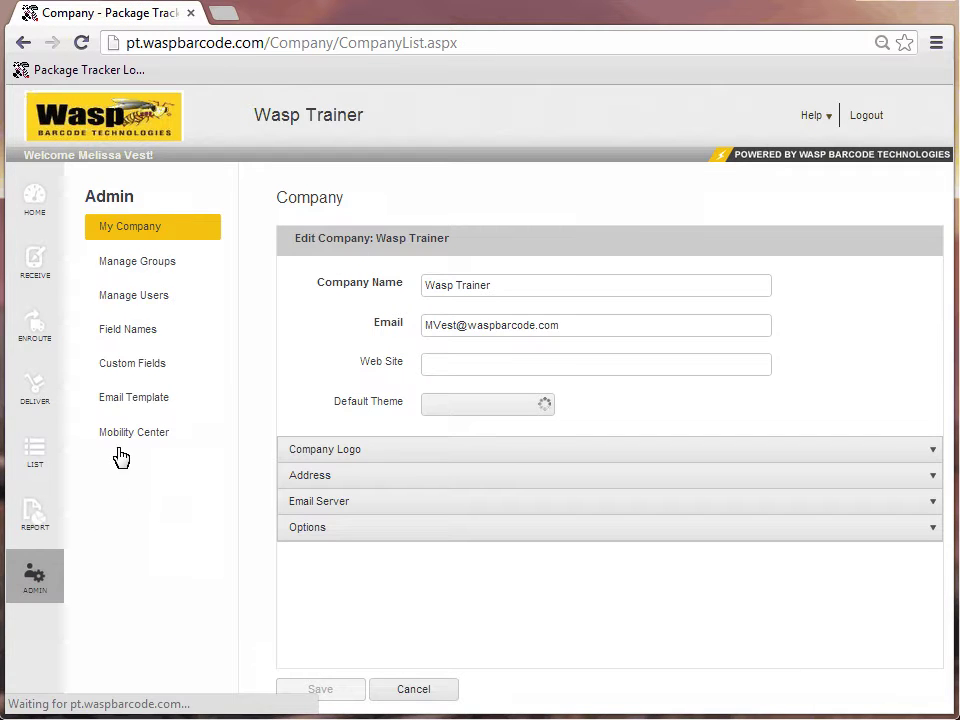
Review the Admin Email Template settings, then go back to the Package Search list.
click(121, 403)
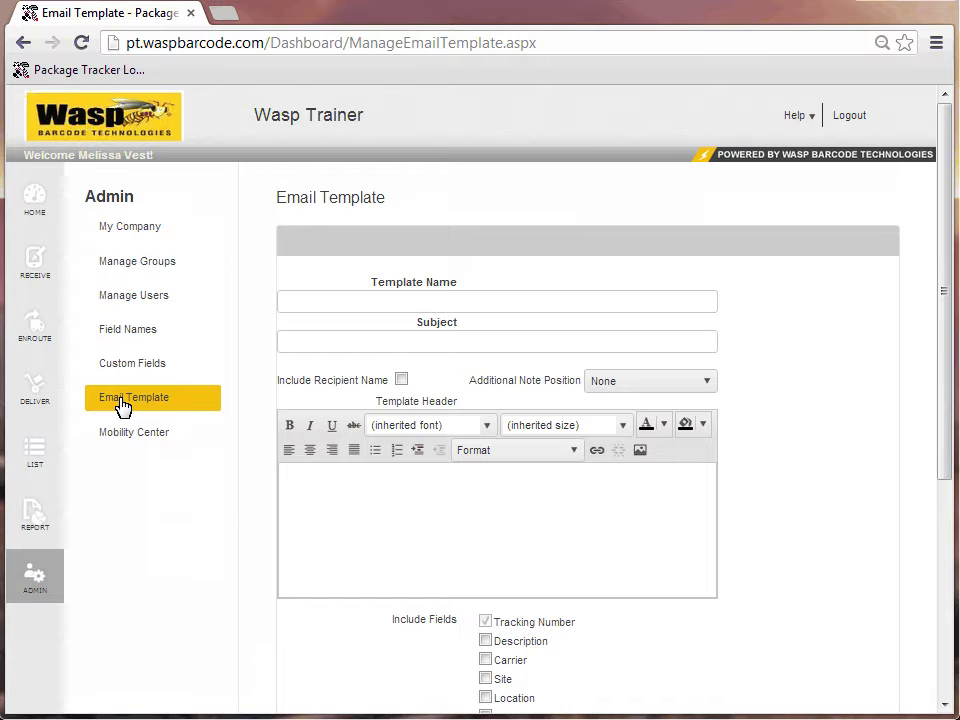
click(34, 196)
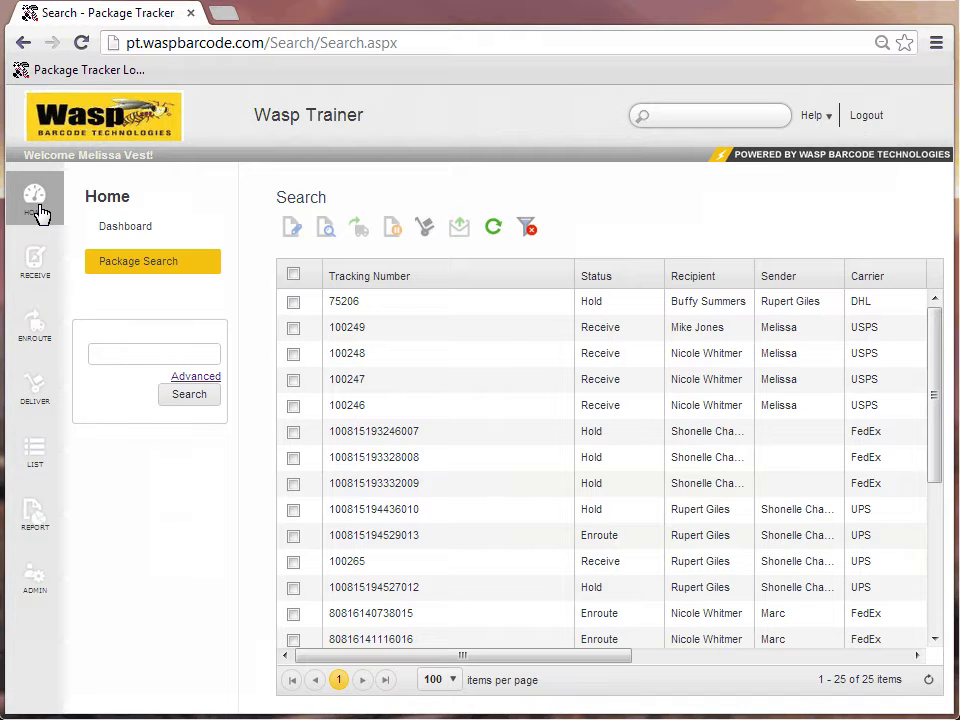
On the En Route page, add packages 100265, 100245 and 100246 and save them.
click(35, 331)
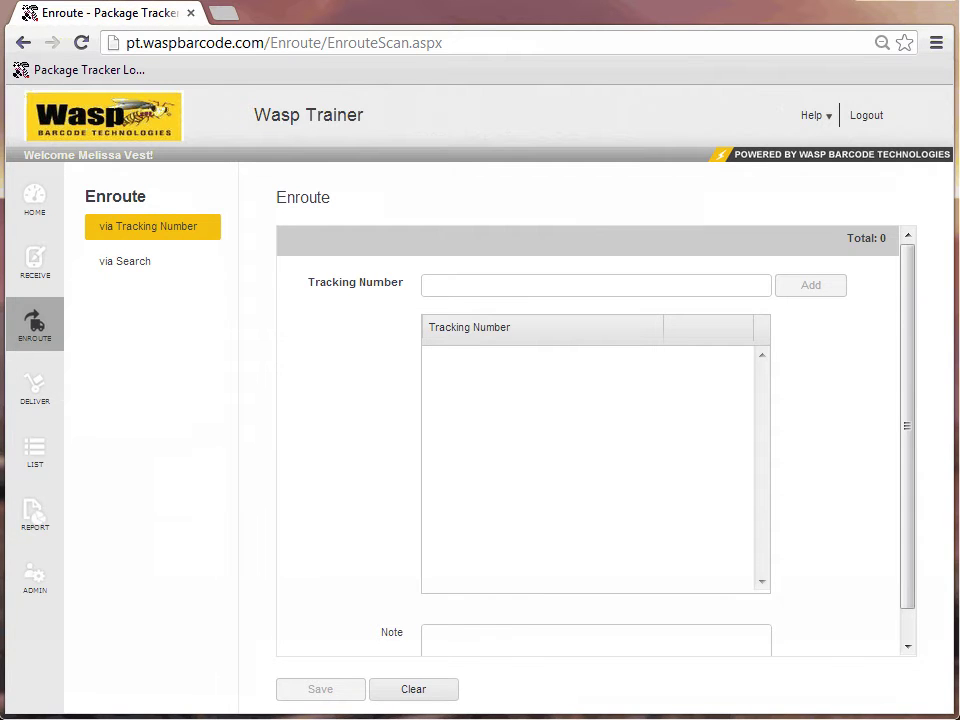
text(100265)
key(Return)
text(100245)
key(Return)
text(10)
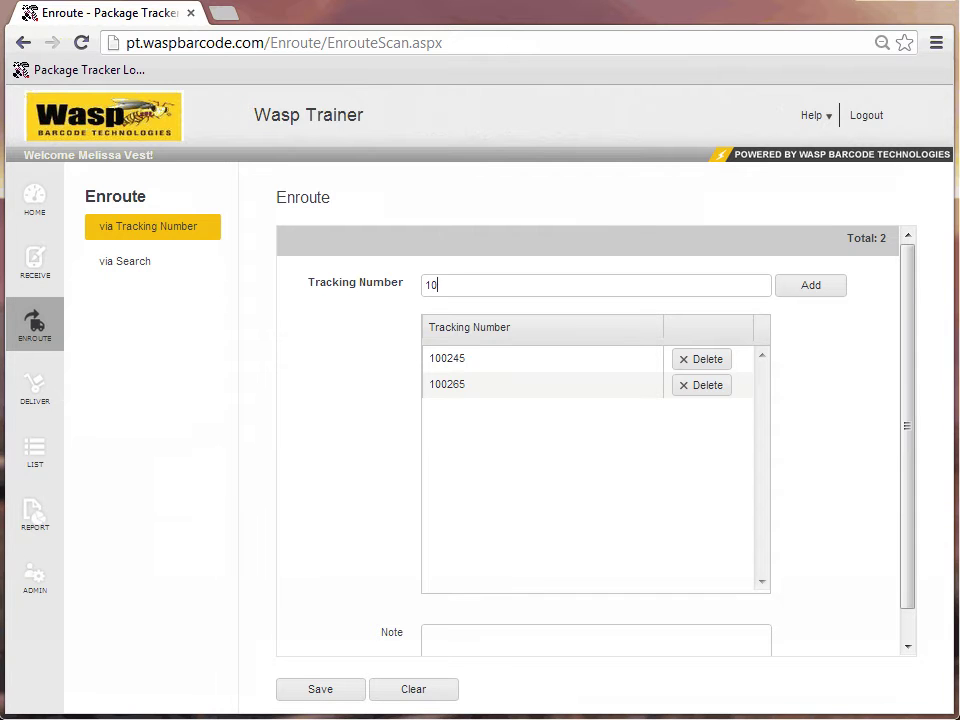
text(0246)
key(Return)
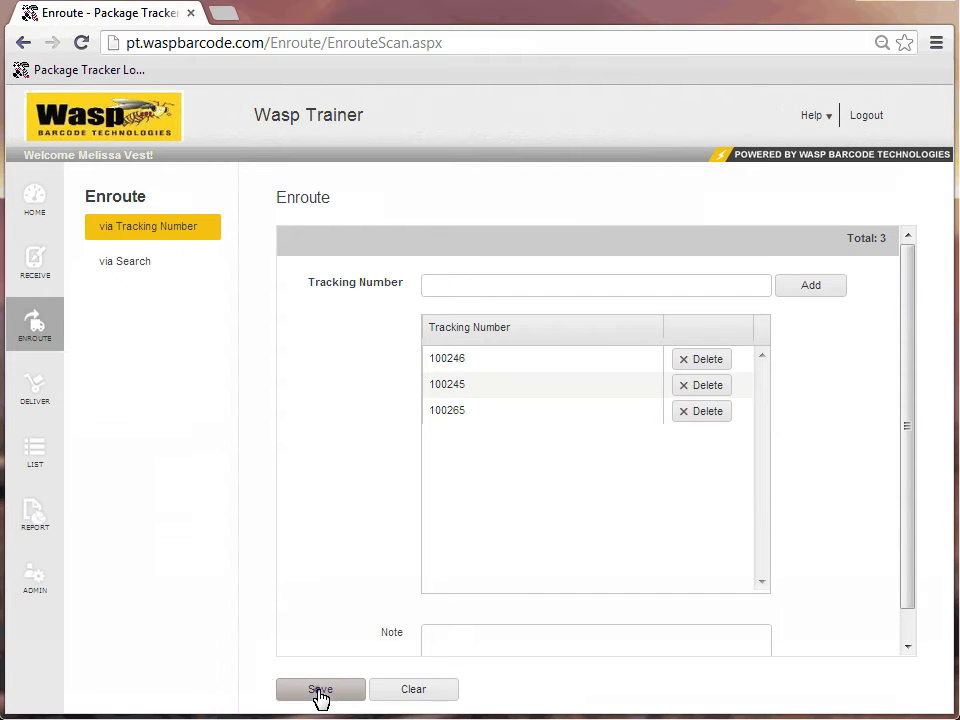
click(320, 692)
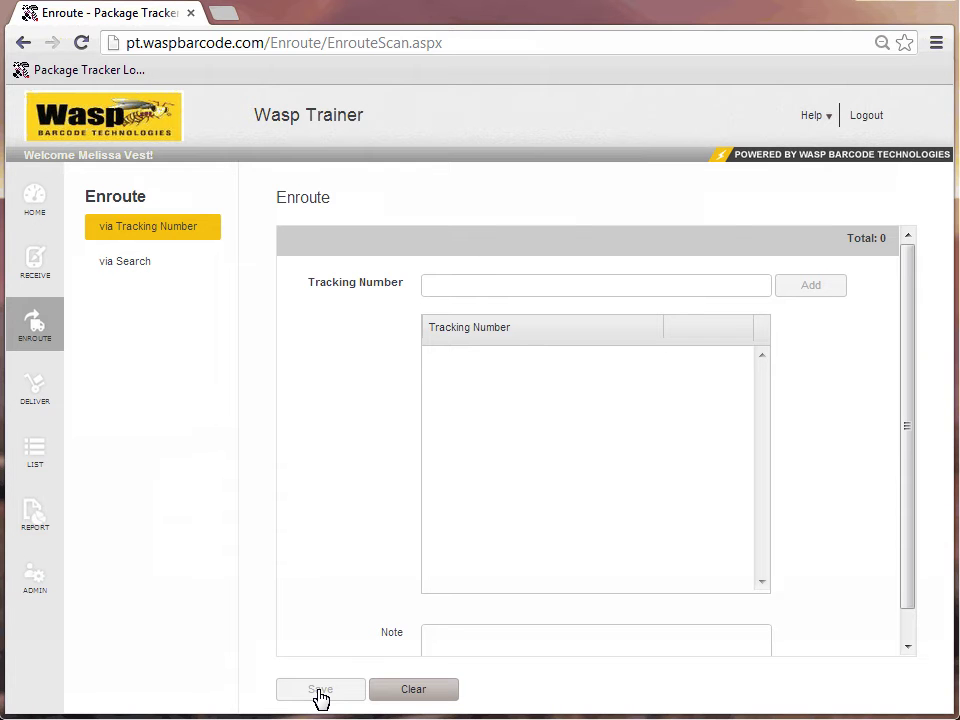
On the Deliver page, add packages 100265, 100245 and 100249, sign, and save.
click(32, 386)
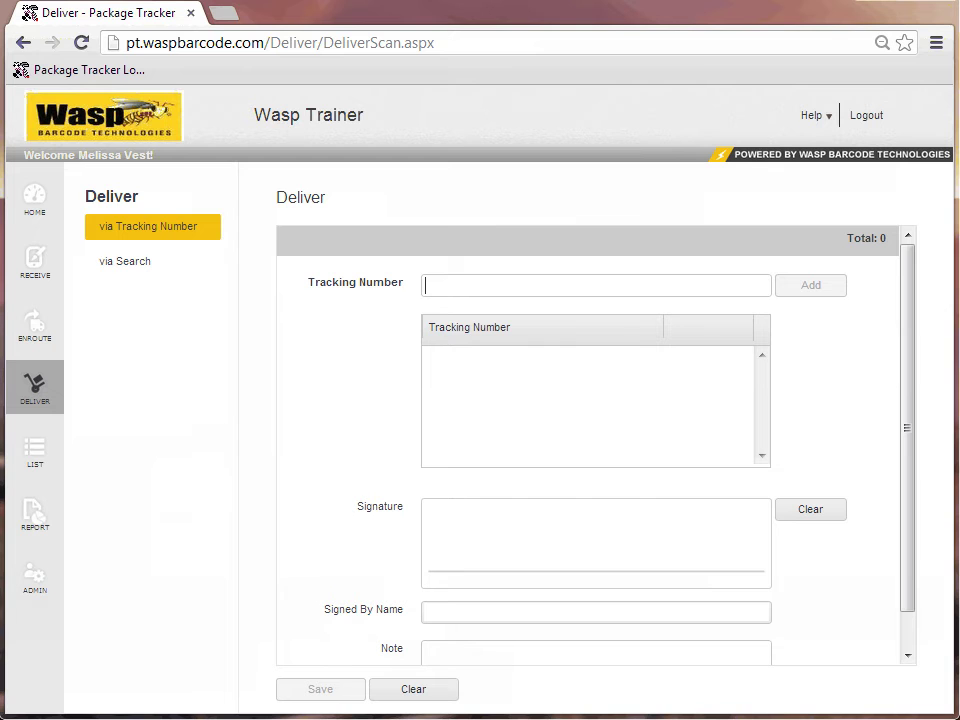
text(1002)
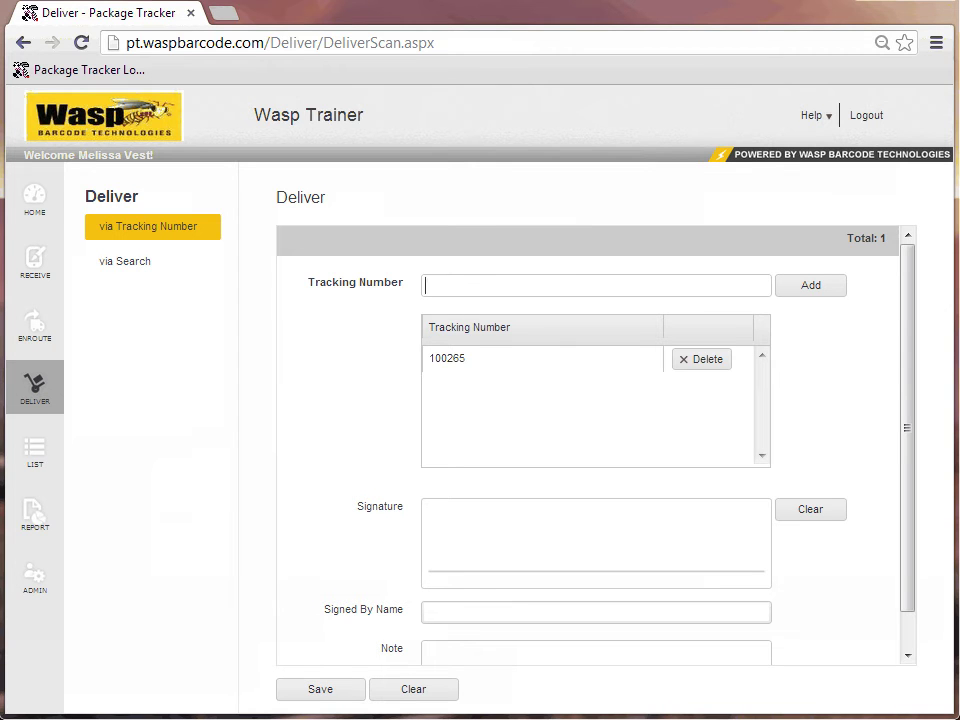
text(100245)
key(Return)
text(100249)
key(Return)
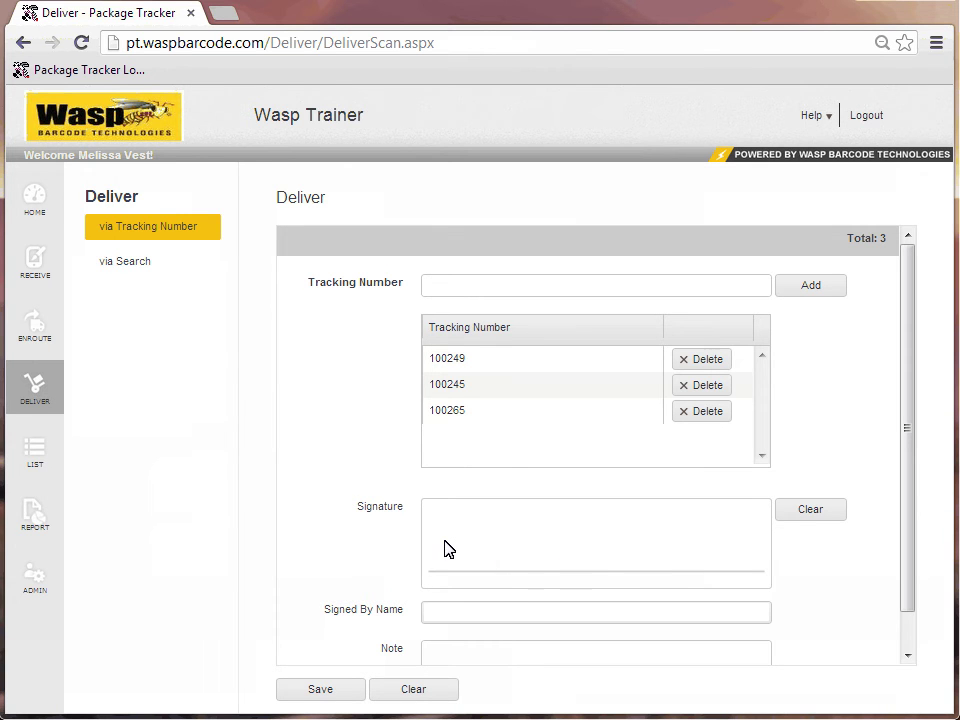
drag(449, 549, 730, 550)
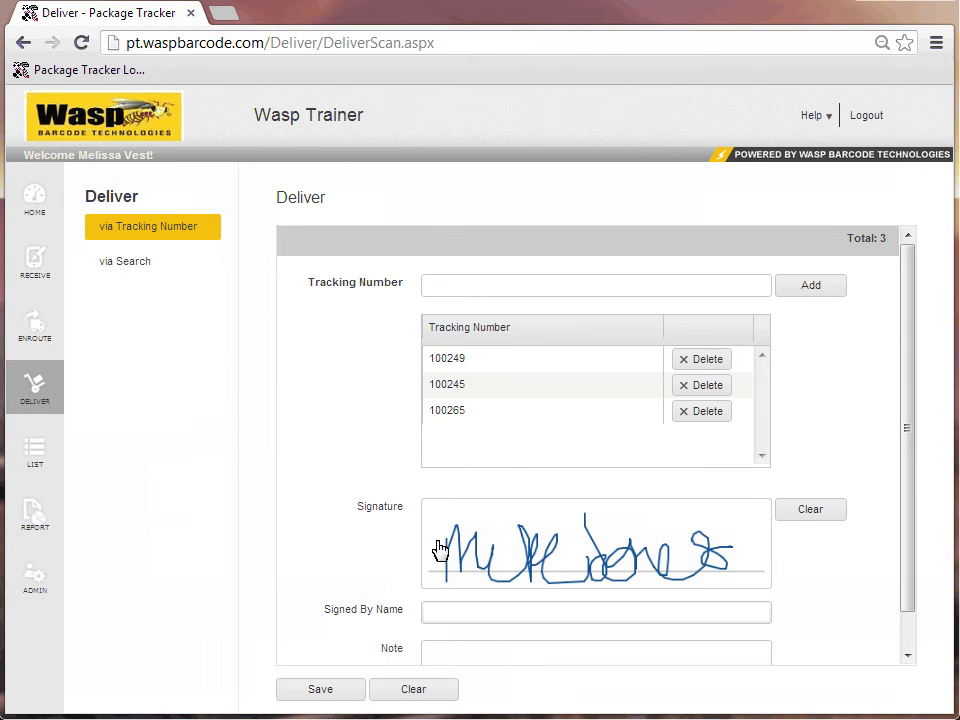
click(320, 692)
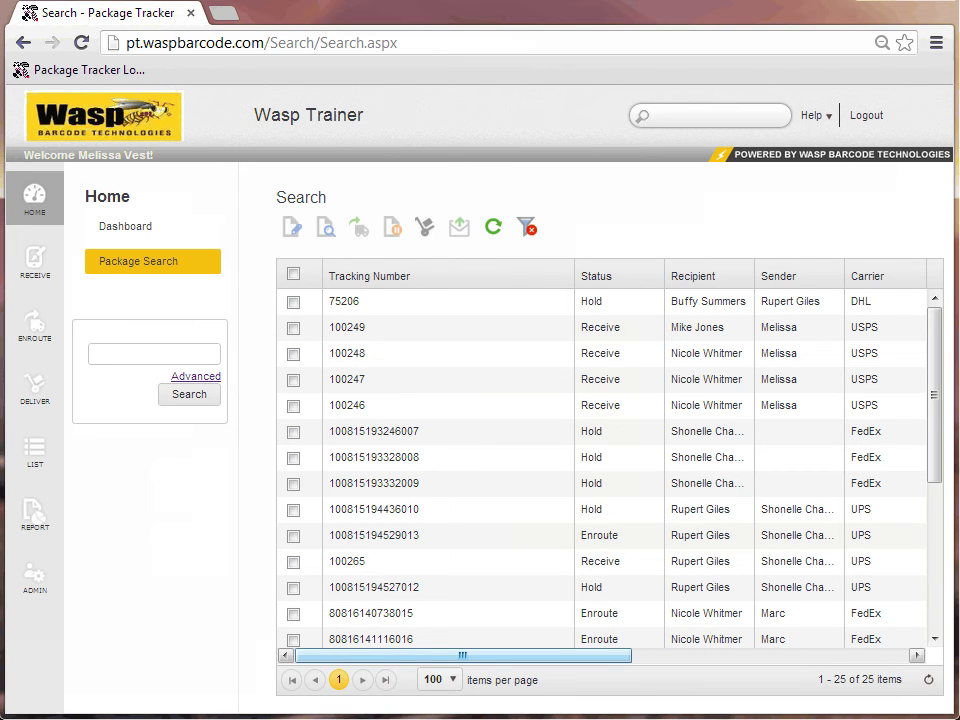